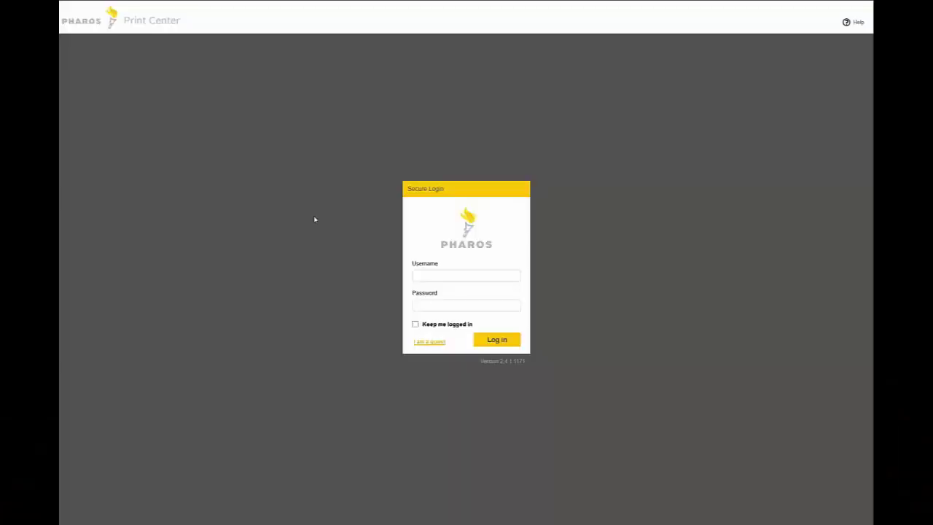
# Sign in with the account username and password to reach the job list.
pyautogui.click(428, 278)
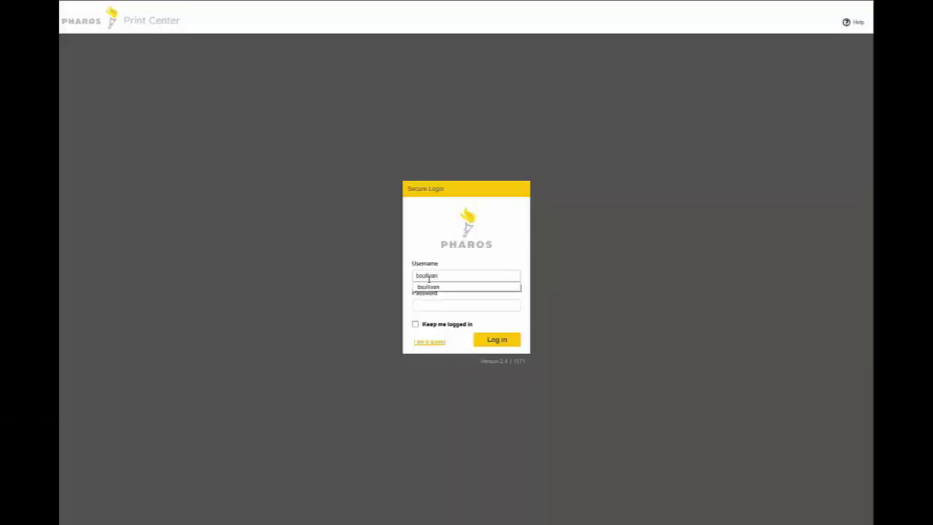
pyautogui.click(445, 307)
pyautogui.write('****')
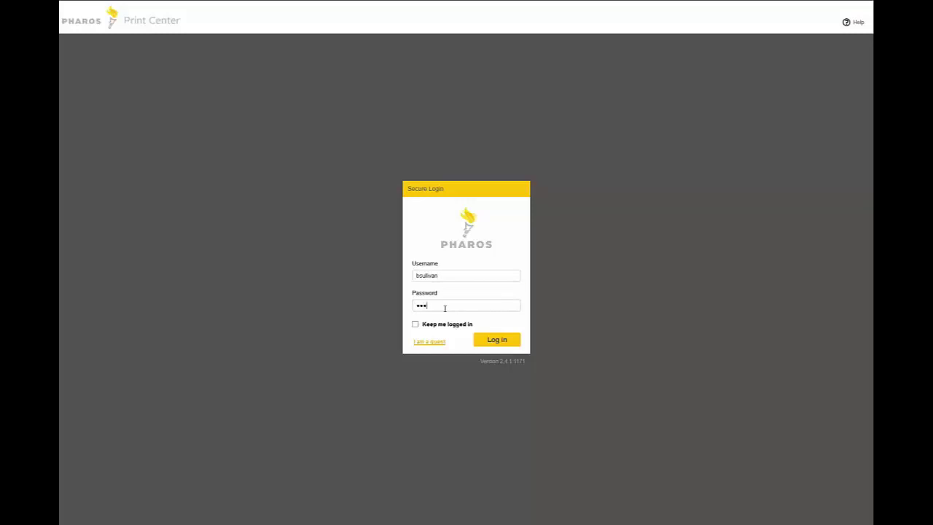
pyautogui.press('Return')
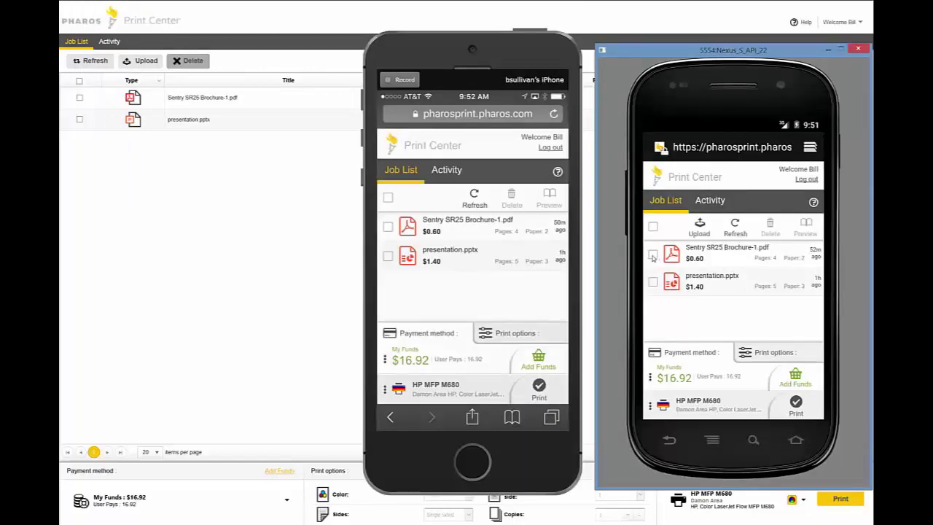
# Delete the Sentry SR25 Brochure-1.pdf job and begin uploading from the Android phone's Documents.
pyautogui.click(653, 255)
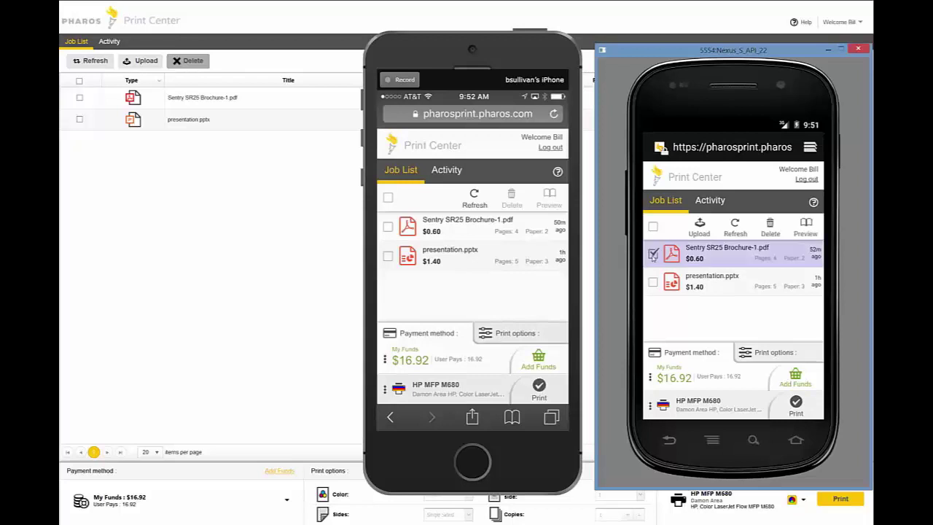
pyautogui.click(771, 227)
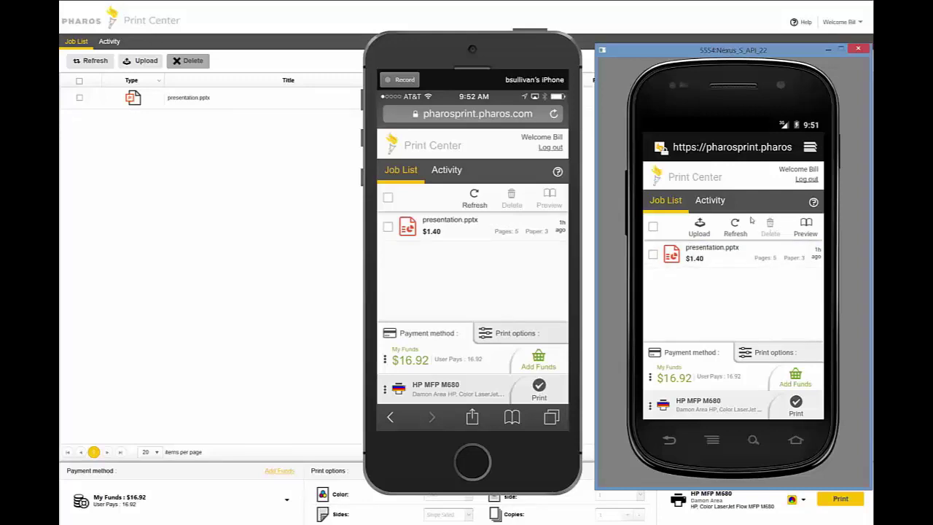
pyautogui.click(697, 227)
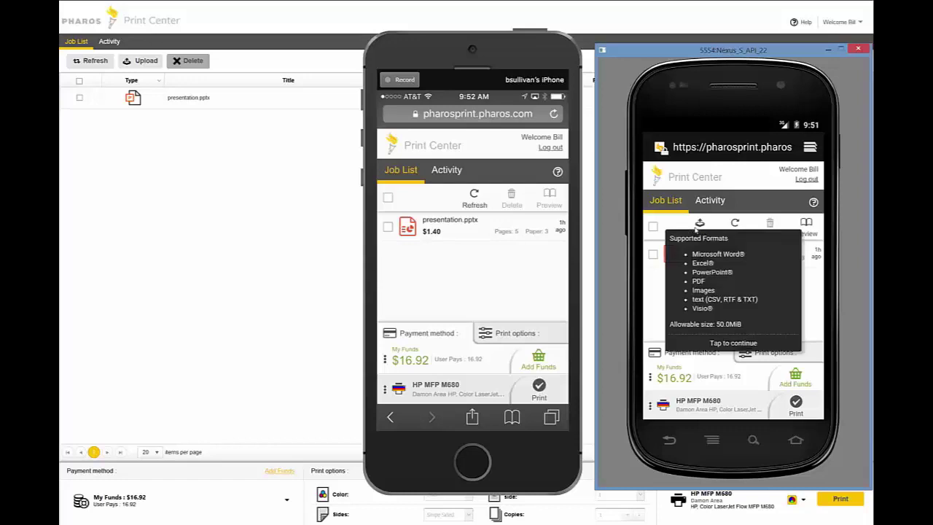
pyautogui.click(720, 343)
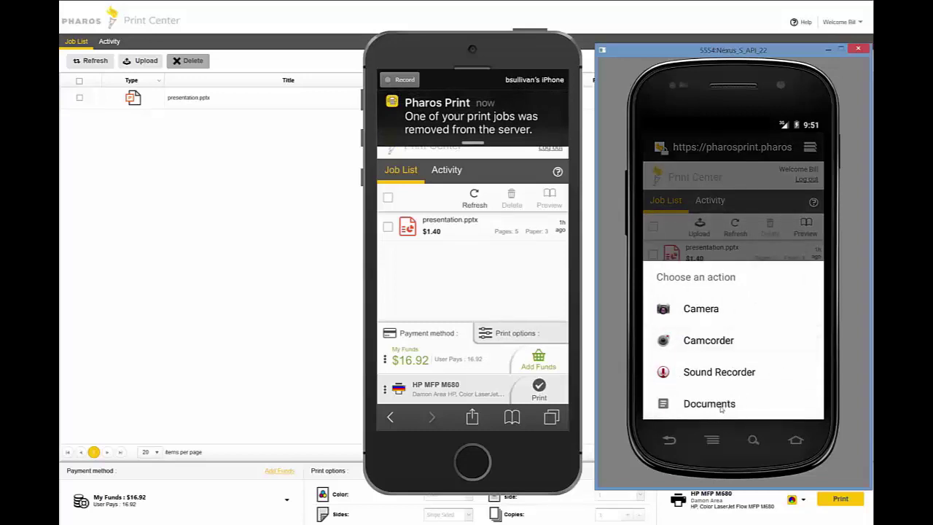
pyautogui.click(721, 407)
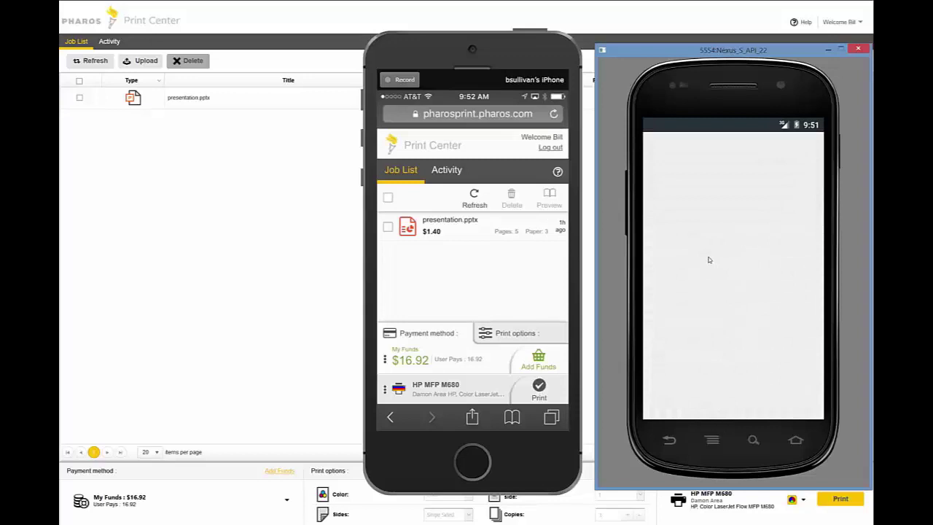
# Upload Sentry SR25 Brochure.pdf from the phone's Downloads, then select the presentation.pptx job.
pyautogui.click(708, 256)
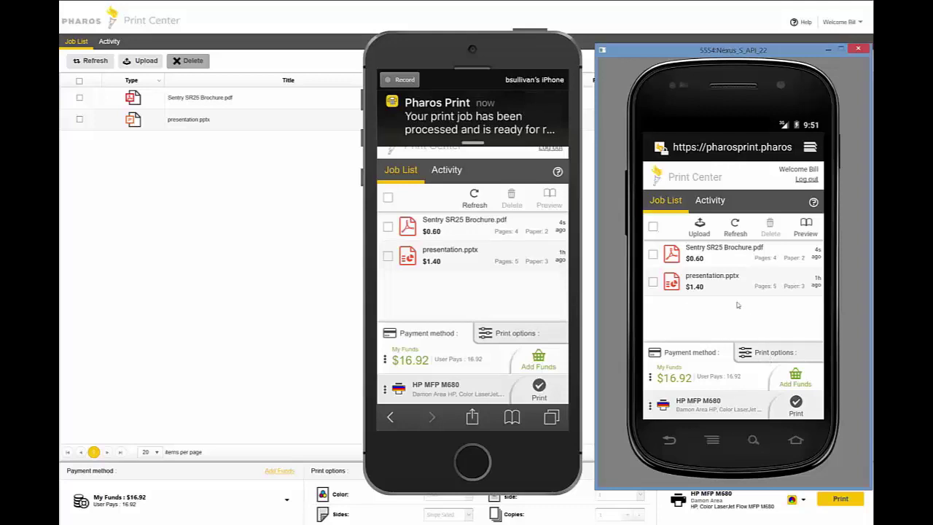
pyautogui.click(653, 282)
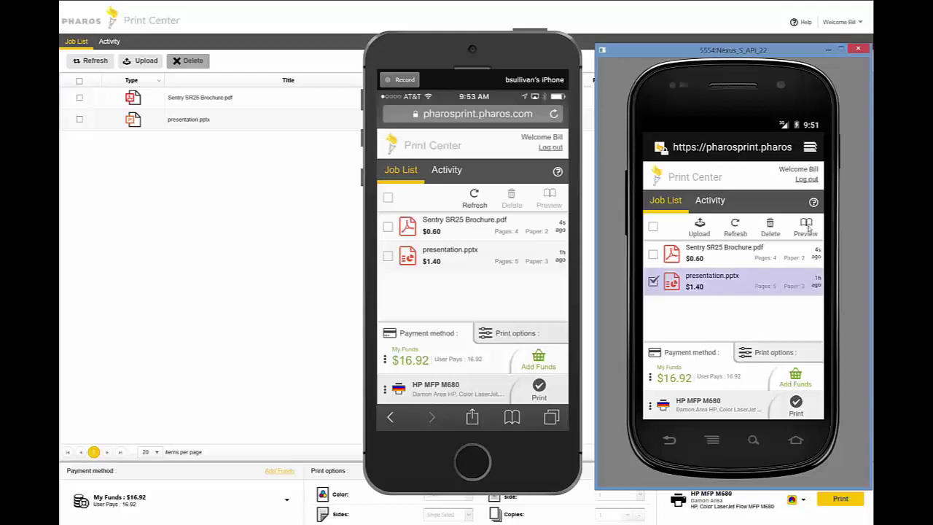
pyautogui.click(806, 226)
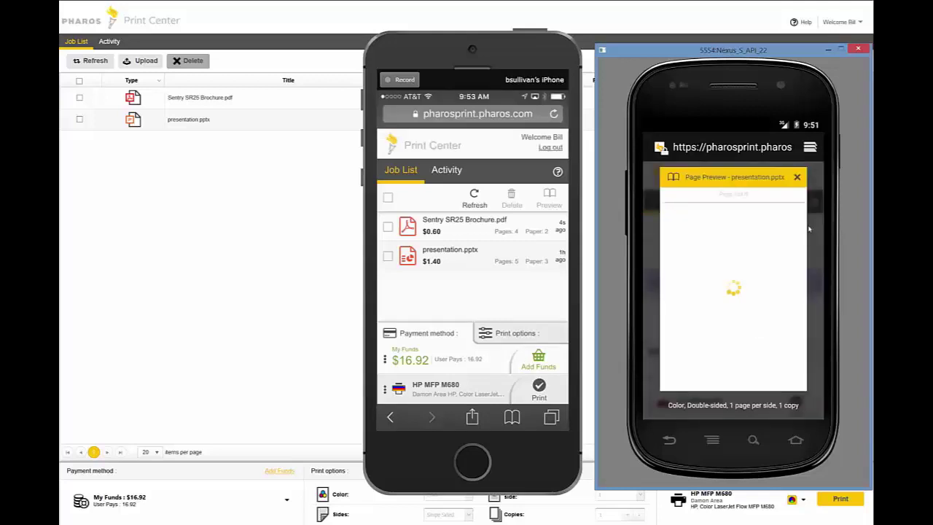
pyautogui.click(816, 295)
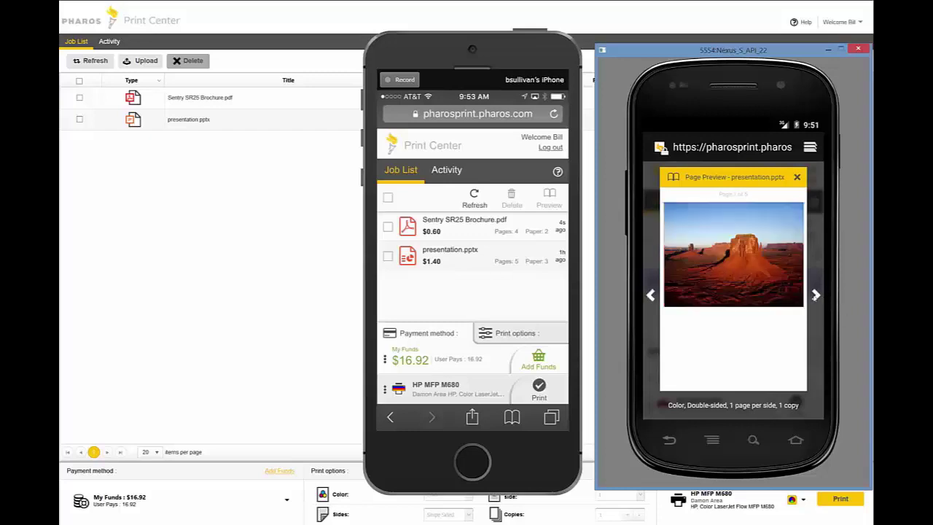
pyautogui.click(797, 178)
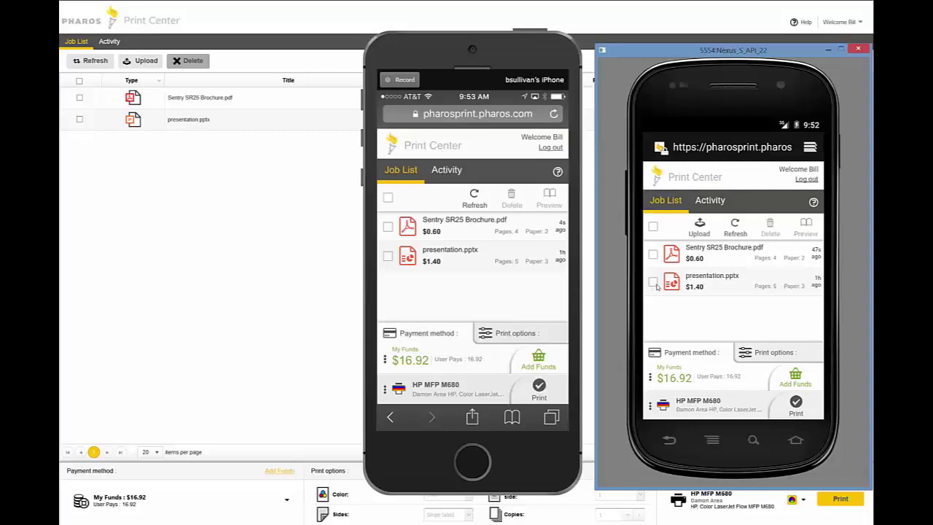
# Switch presentation.pptx to black-and-white, cutting it to $0.70, and preview it on Android.
pyautogui.click(654, 284)
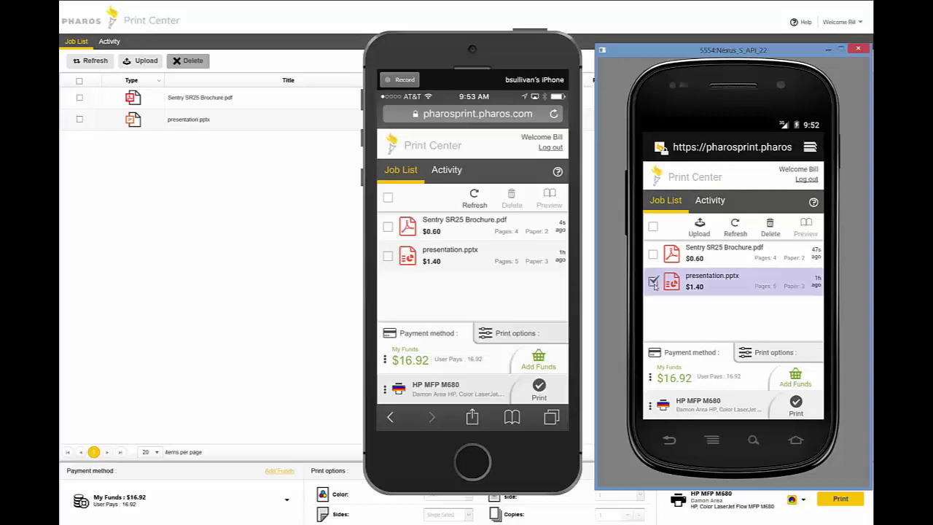
pyautogui.click(756, 354)
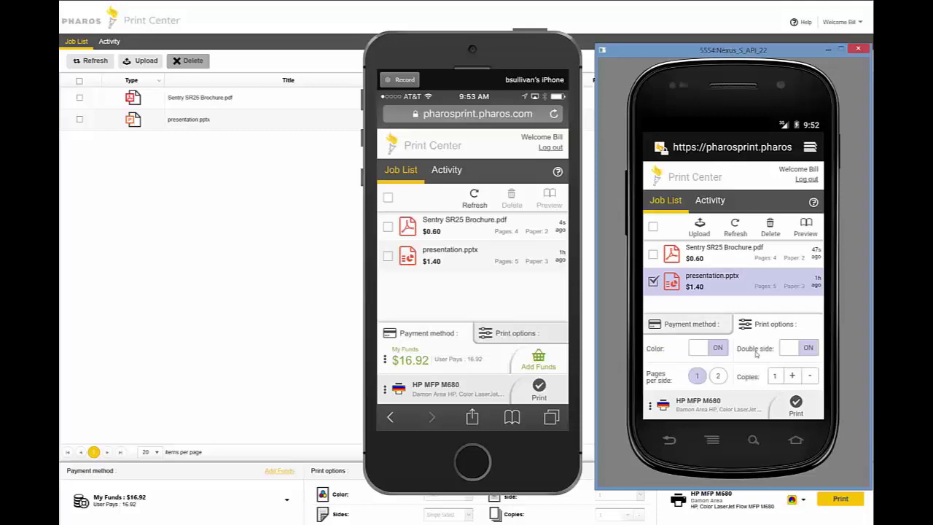
pyautogui.click(717, 349)
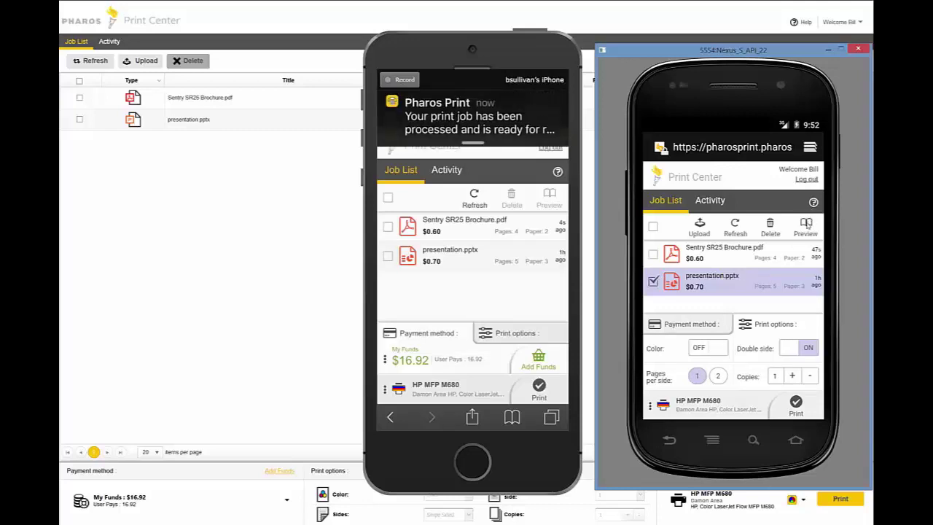
pyautogui.click(806, 226)
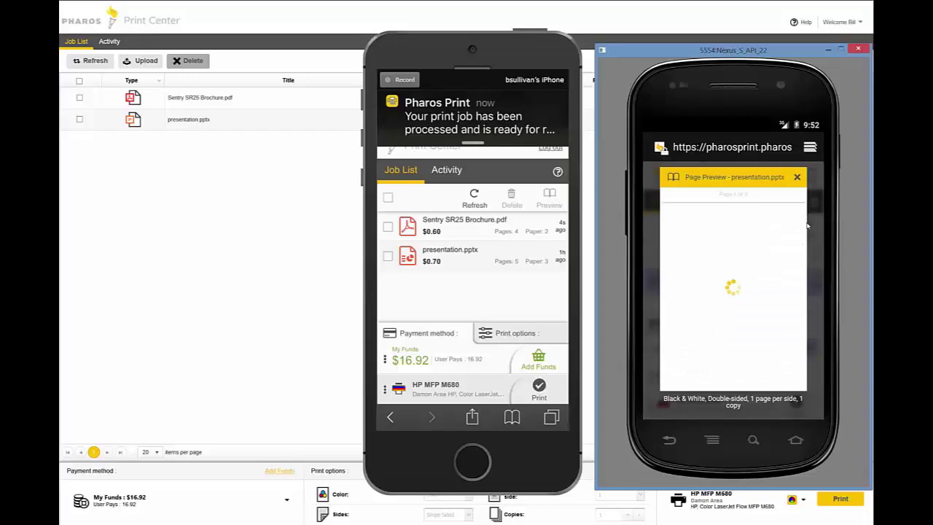
pyautogui.click(798, 178)
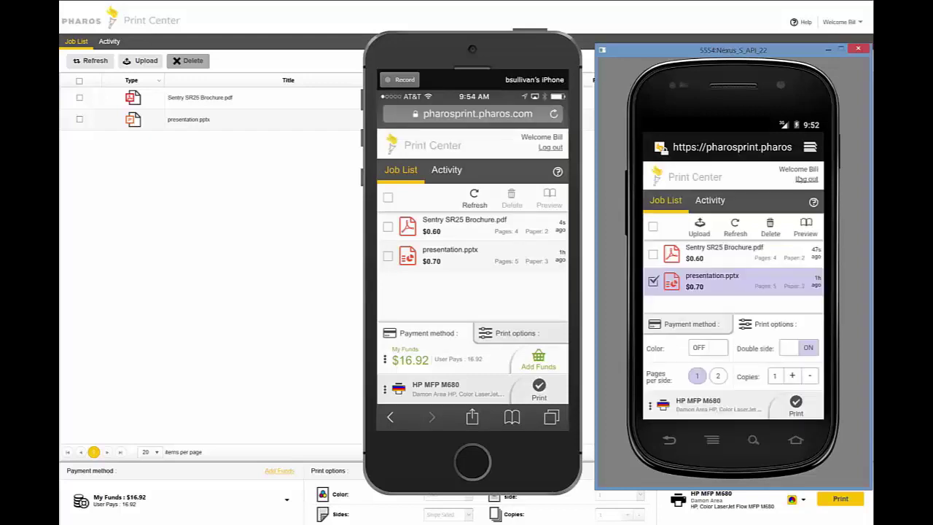
# Launch the native Pharos Print app on Android and show Sentry SR25 Brochure.pdf details on iPhone.
pyautogui.click(796, 440)
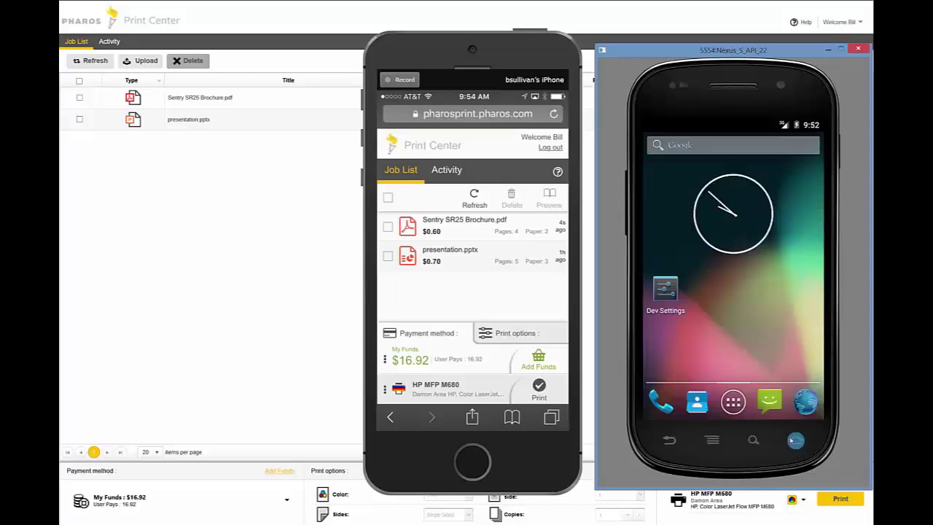
pyautogui.click(733, 405)
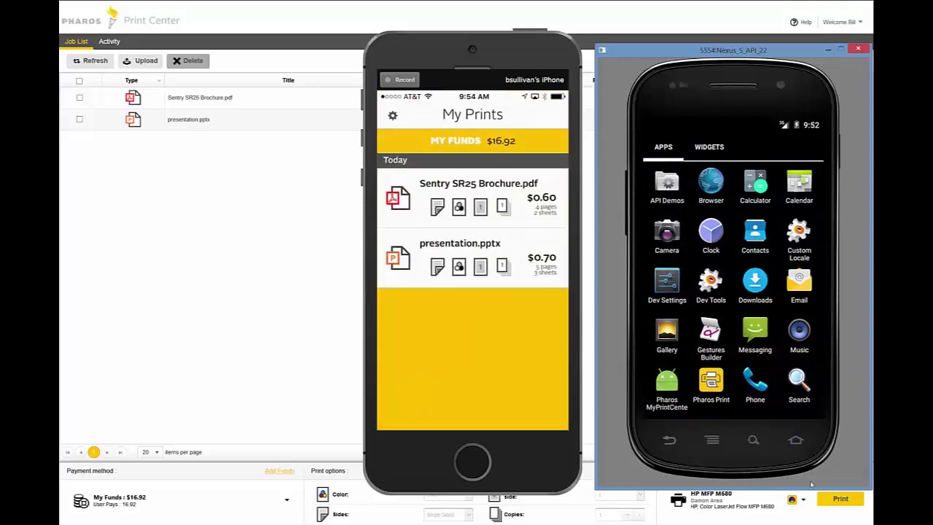
pyautogui.click(718, 391)
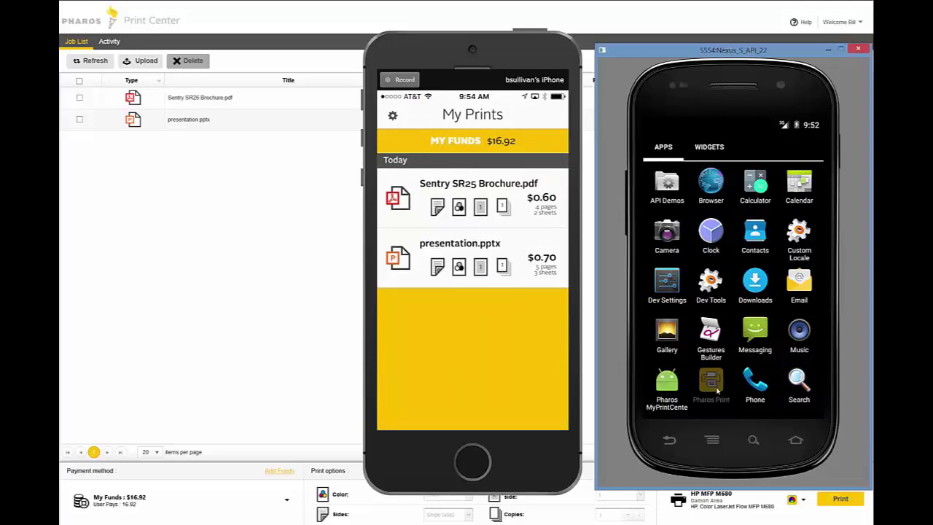
pyautogui.click(403, 202)
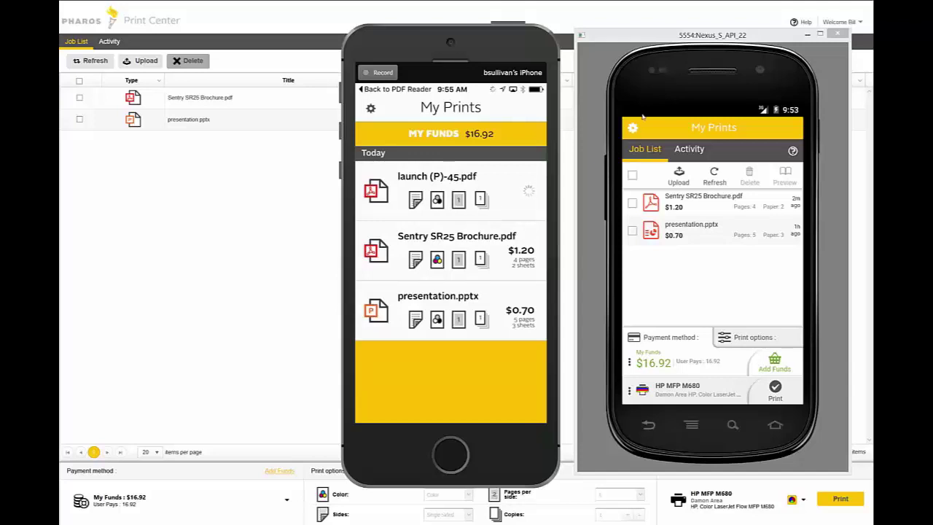
# Check the Android Activity history, return to Job List, and bring up the $10.00 Add Funds dialog.
pyautogui.click(648, 74)
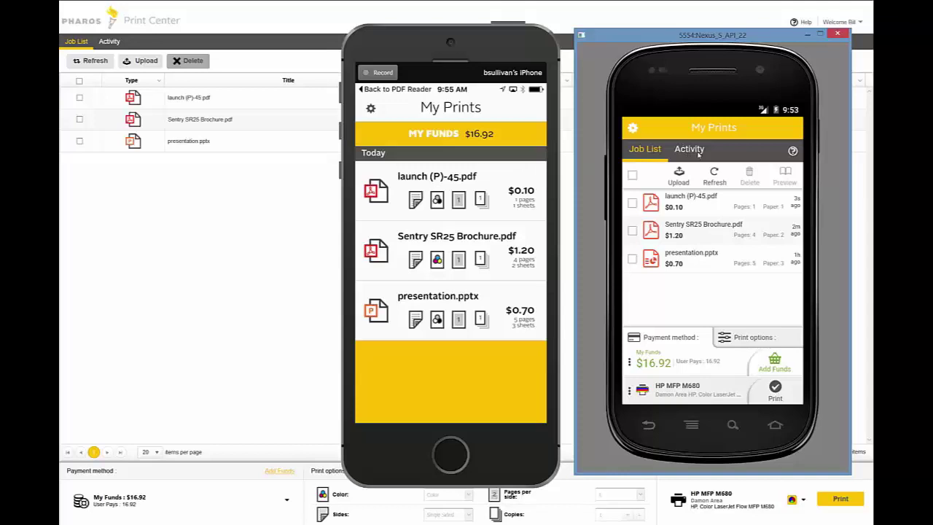
pyautogui.click(698, 153)
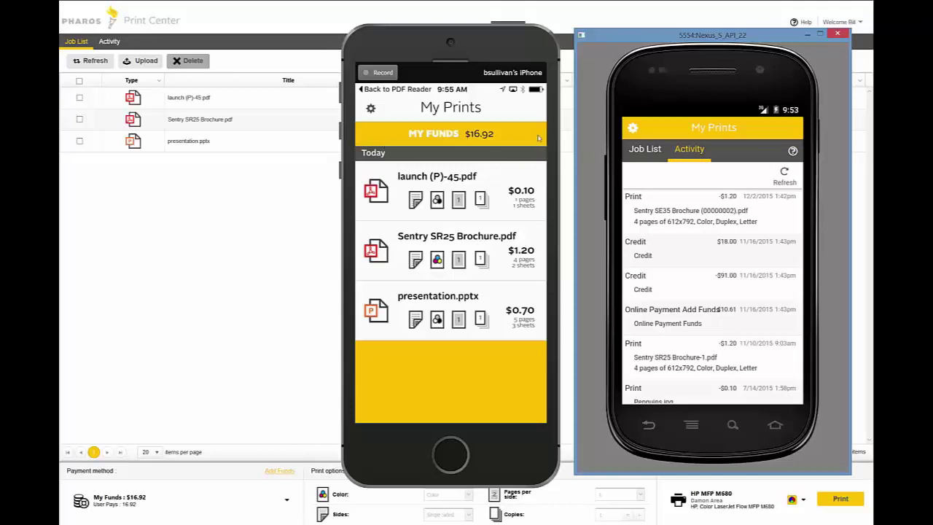
pyautogui.click(633, 151)
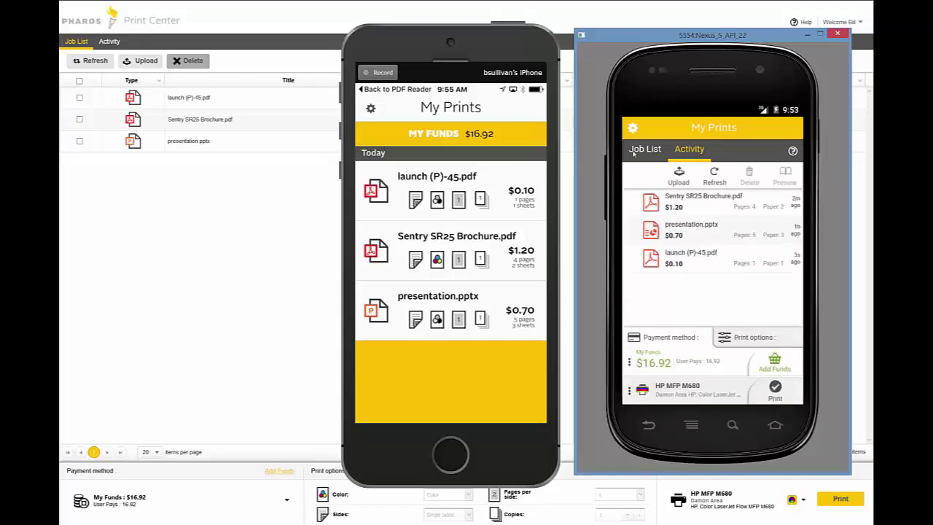
pyautogui.click(774, 367)
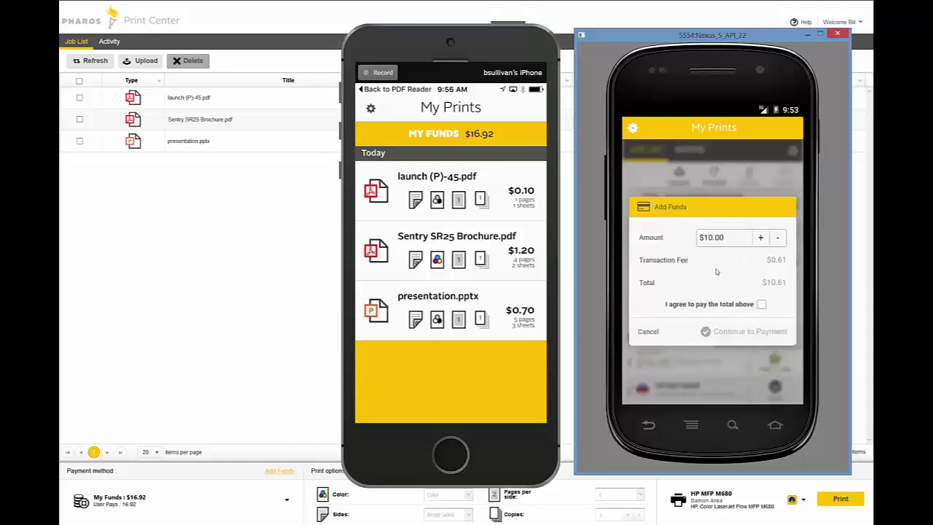
# Skip adding funds and print launch (P)-45.pdf, confirming the $0.10 payment from My Funds.
pyautogui.click(647, 331)
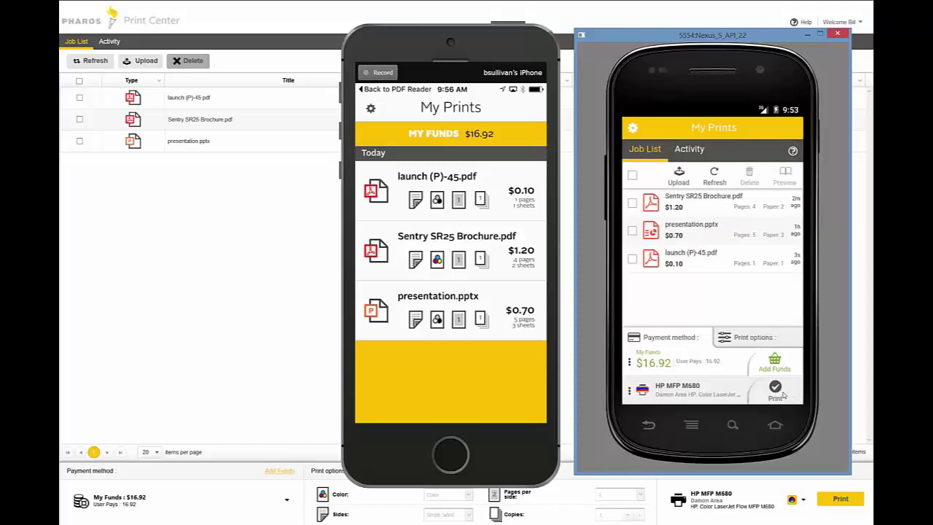
pyautogui.click(632, 259)
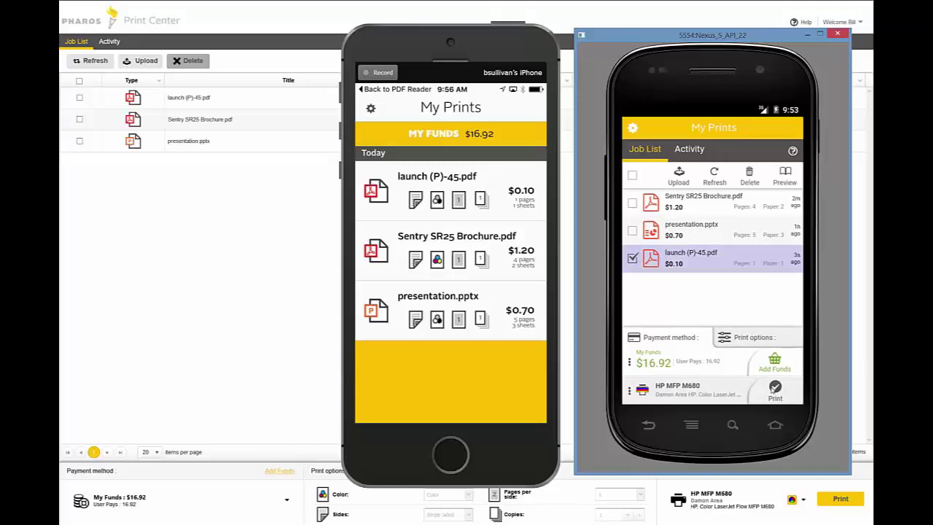
pyautogui.click(772, 389)
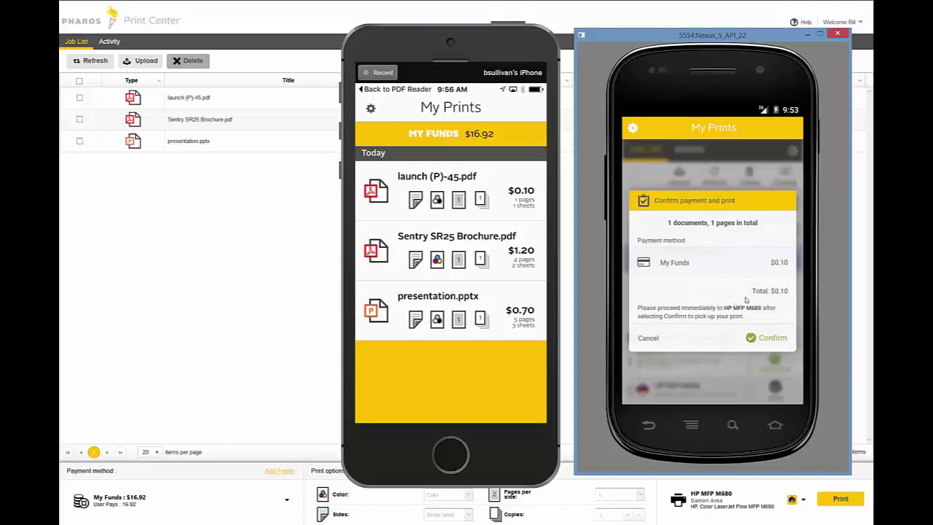
pyautogui.click(765, 336)
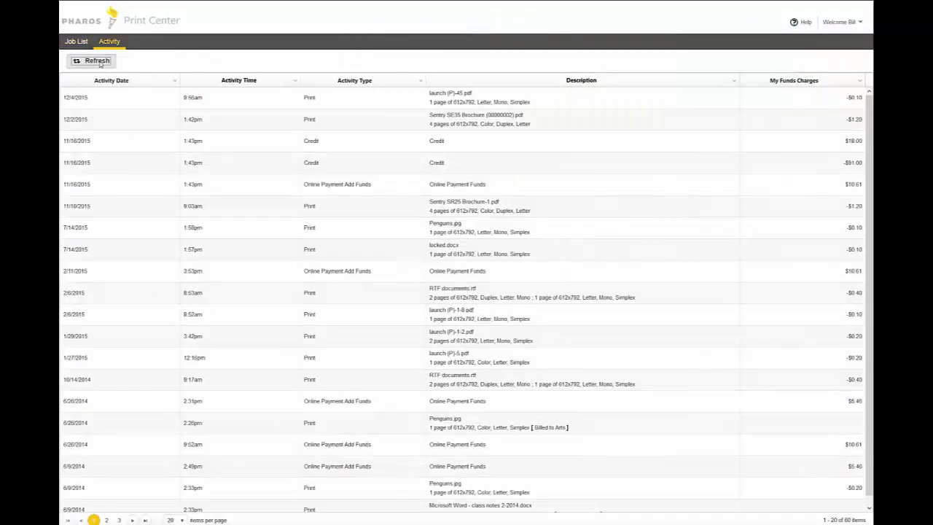
# Confirm the -$0.10 launch (P)-45.pdf charge in web Activity, then return to the job list.
pyautogui.scroll(-1, 326, 139)
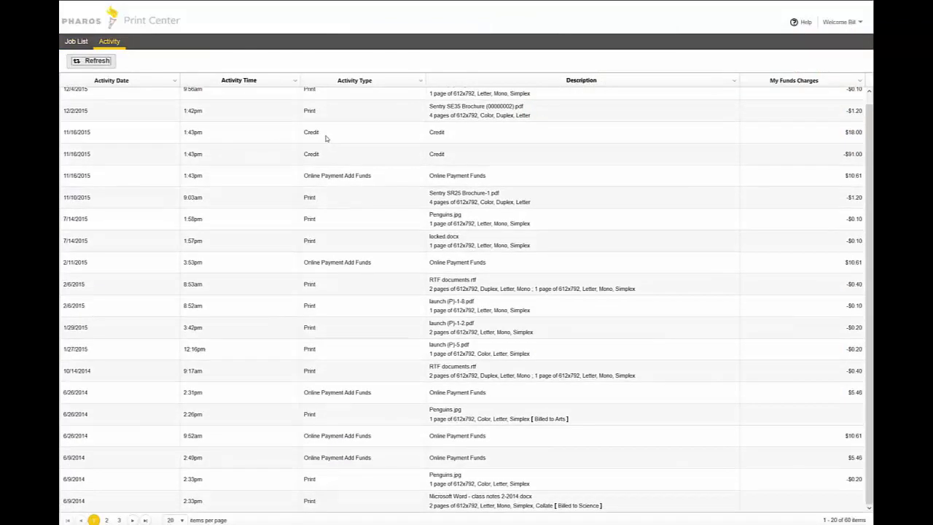
pyautogui.scroll(1, 326, 139)
pyautogui.click(75, 43)
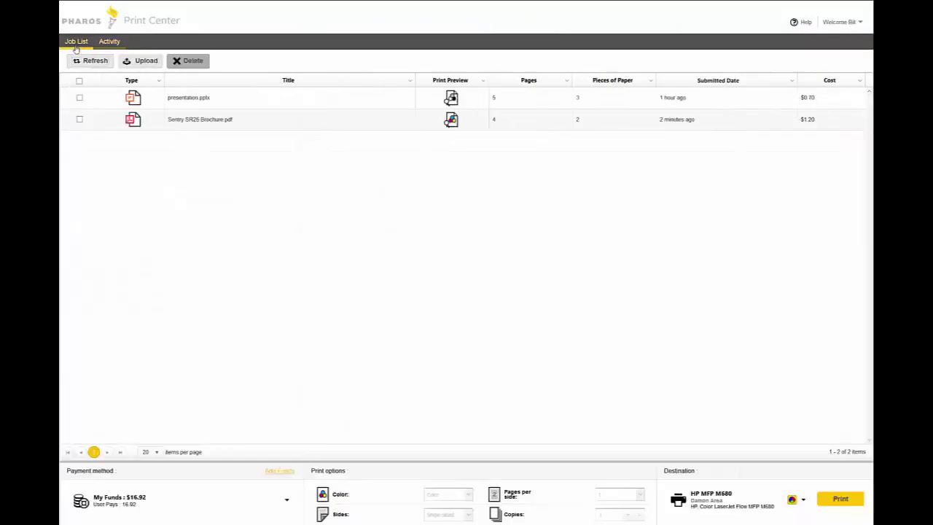